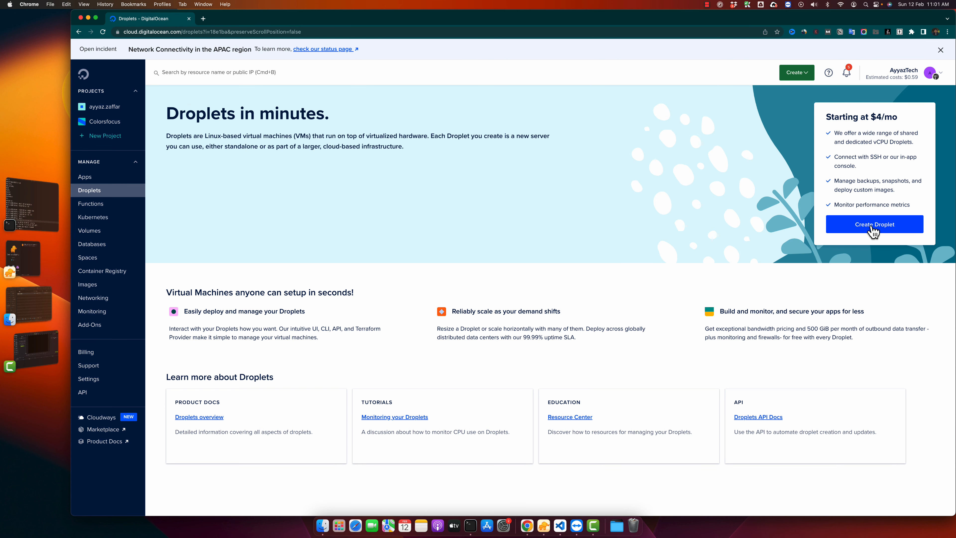
# - Start a new Droplet and select the PhpMyAdmin image from the Marketplace by searching for "phpmy"
pyautogui.click(805, 73)
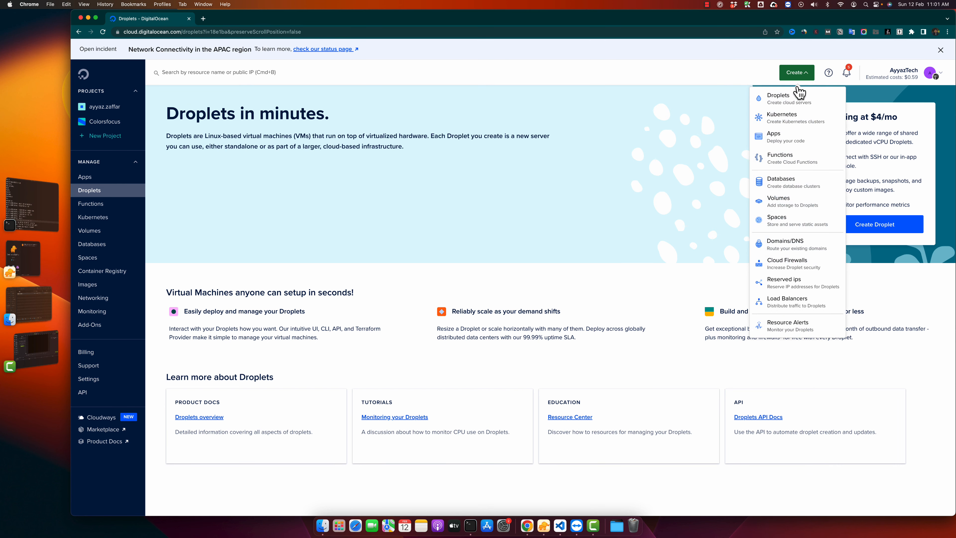
pyautogui.click(792, 100)
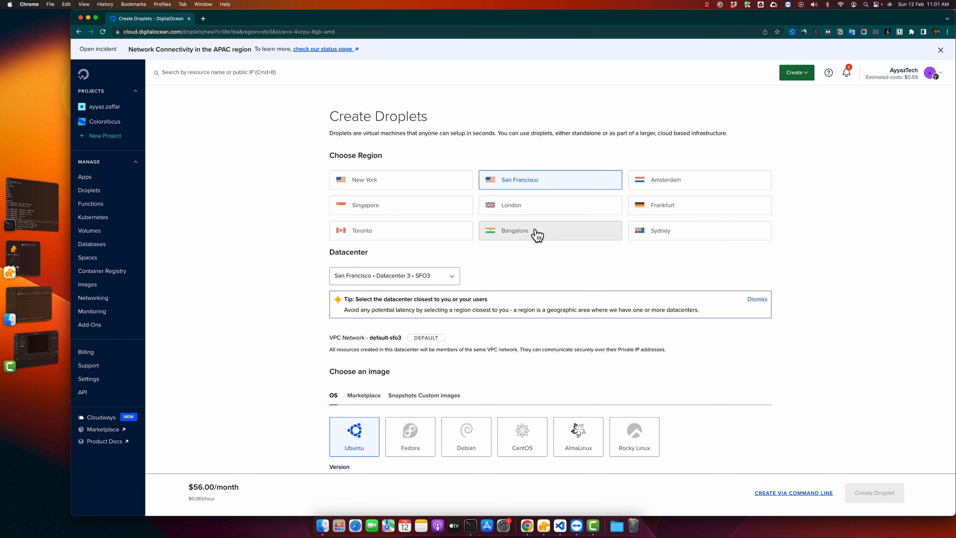
pyautogui.scroll(-5, 276, 302)
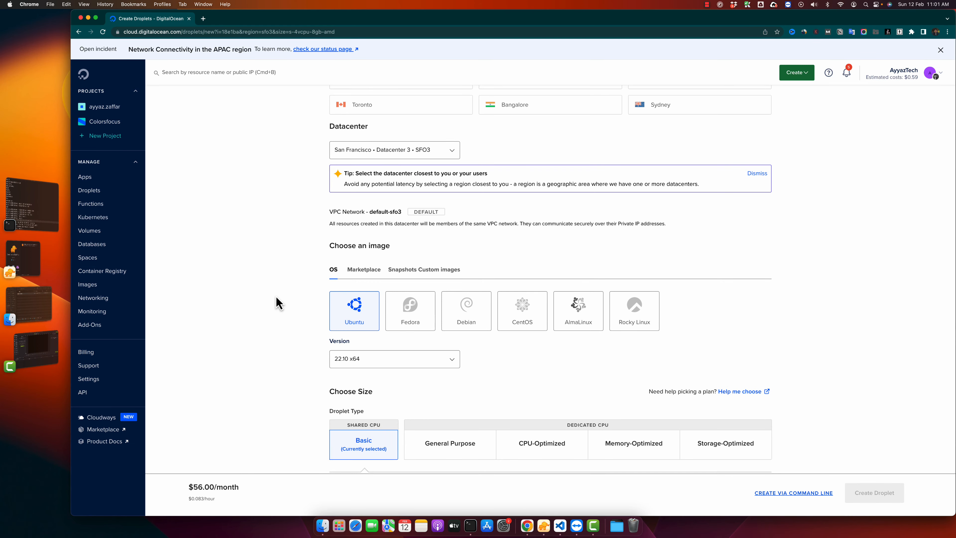
pyautogui.scroll(-3, 278, 302)
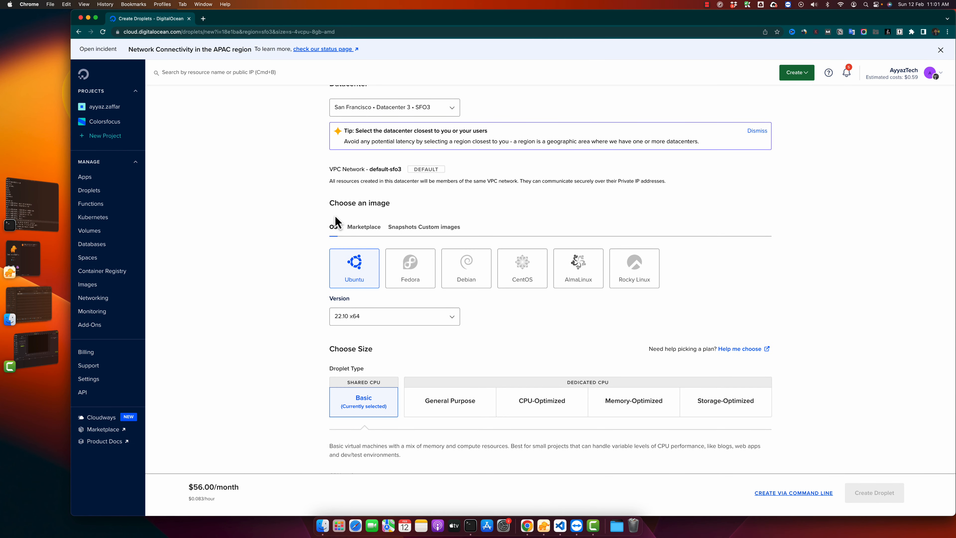
pyautogui.moveTo(334, 204); pyautogui.dragTo(392, 213)
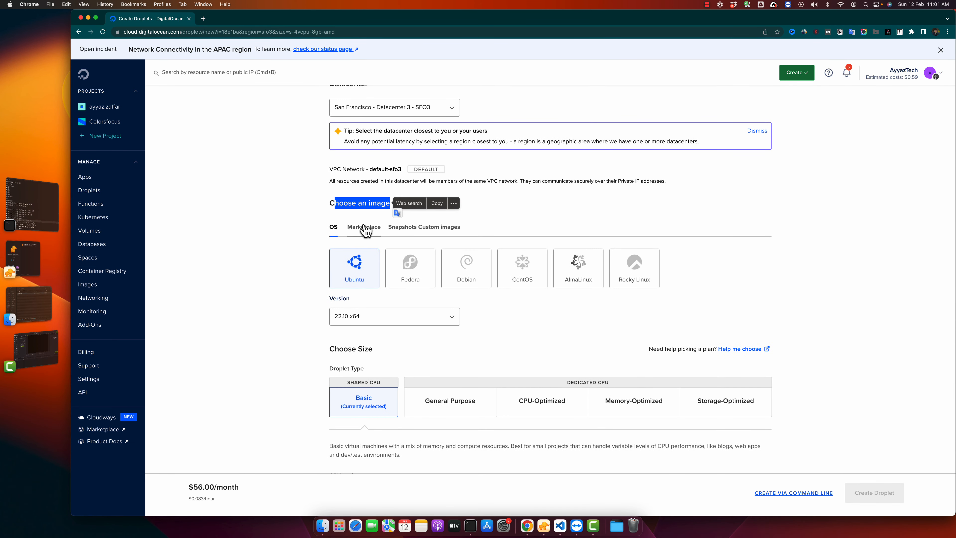
pyautogui.click(290, 222)
pyautogui.click(373, 227)
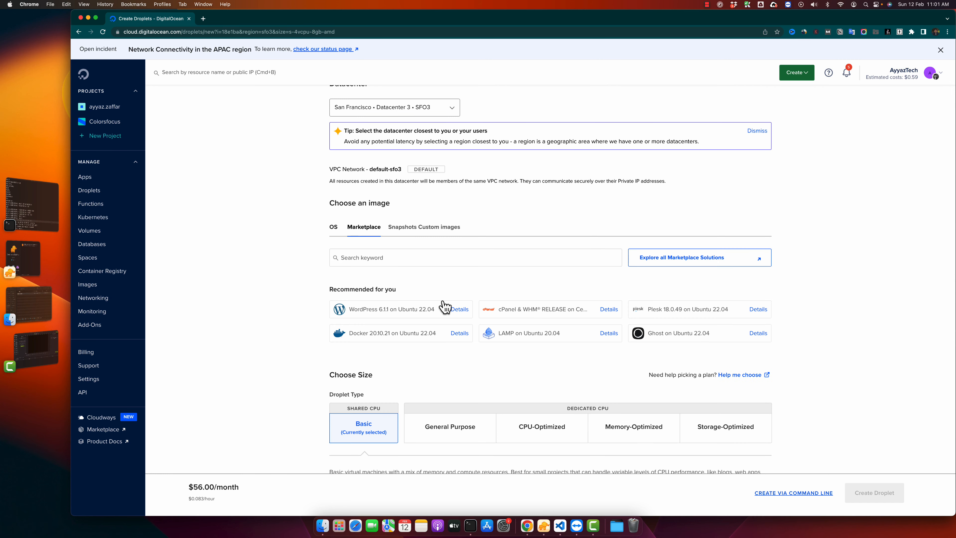
pyautogui.click(383, 256)
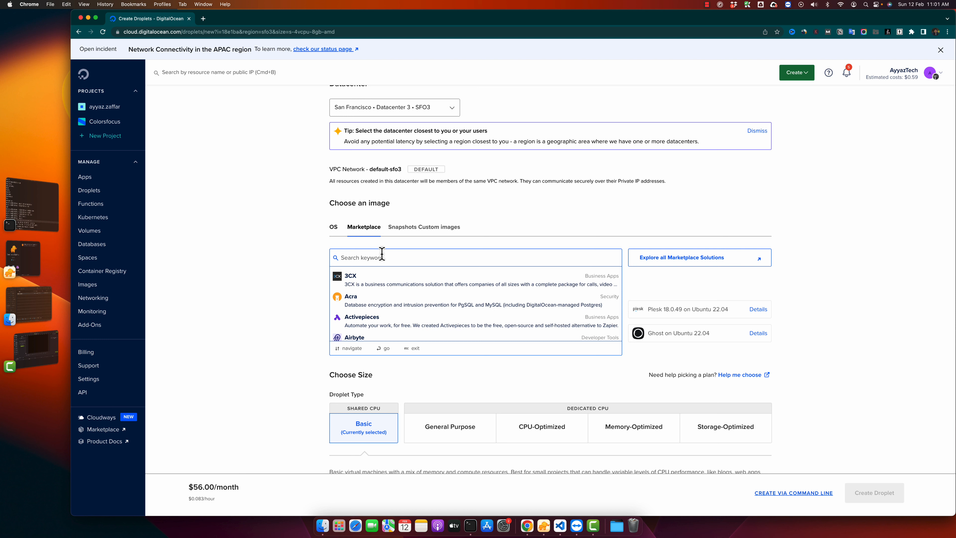
pyautogui.write('phpmy')
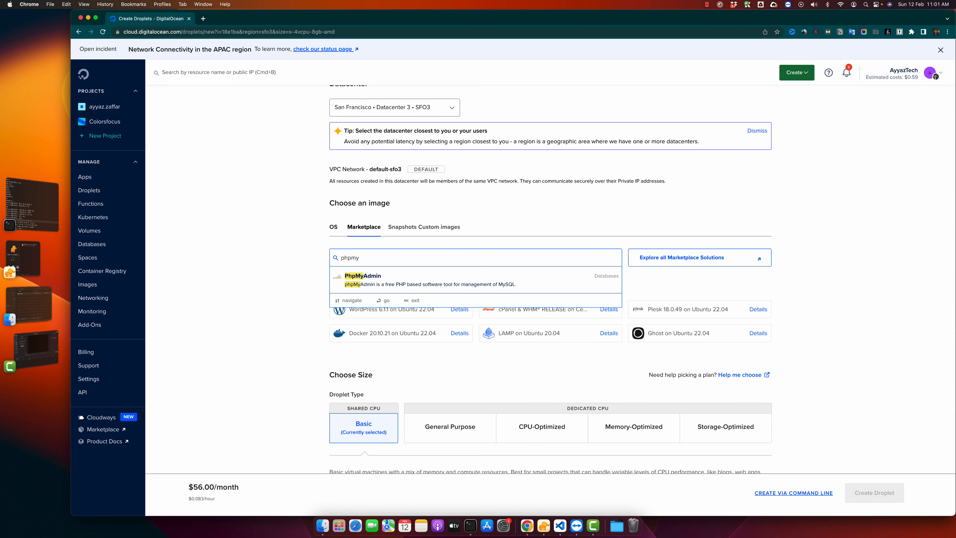
pyautogui.click(391, 283)
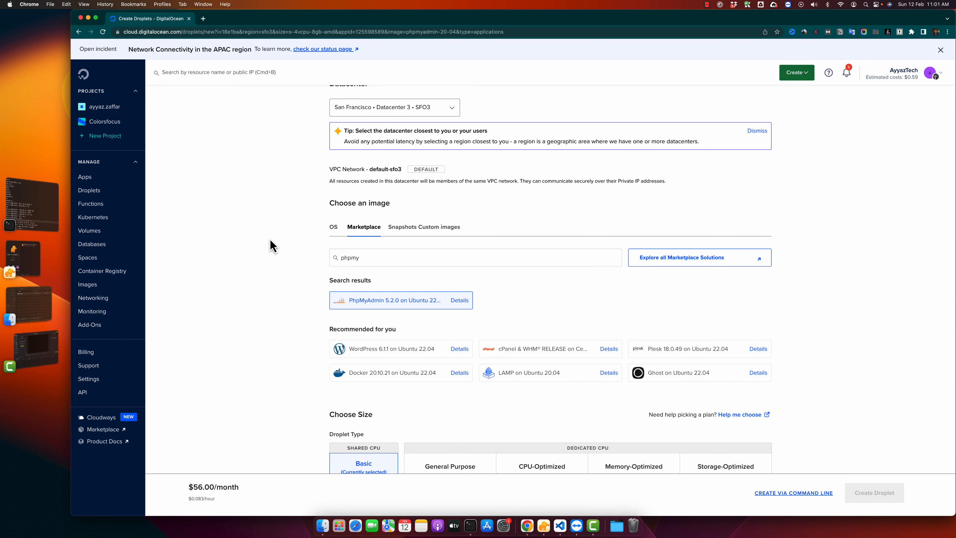
# - Choose the Regular SSD CPU option and the $6/mo plan with 1 GB RAM and 1 CPU for the Droplet
pyautogui.scroll(-5, 271, 243)
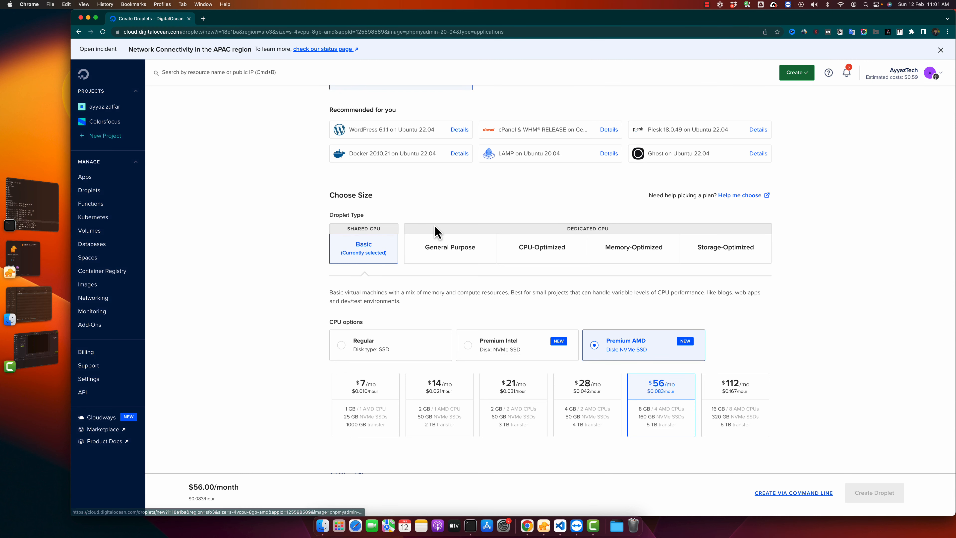
pyautogui.scroll(-3, 353, 253)
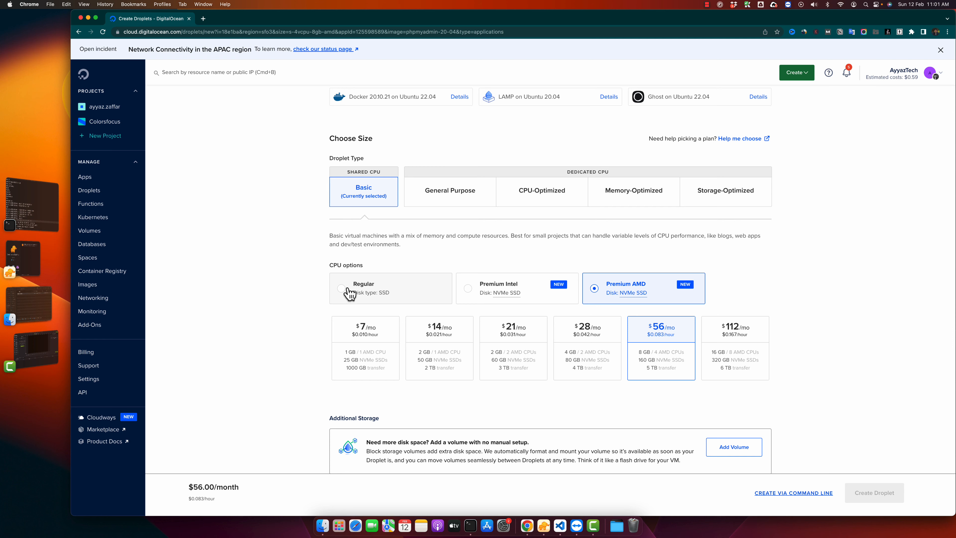
pyautogui.click(347, 288)
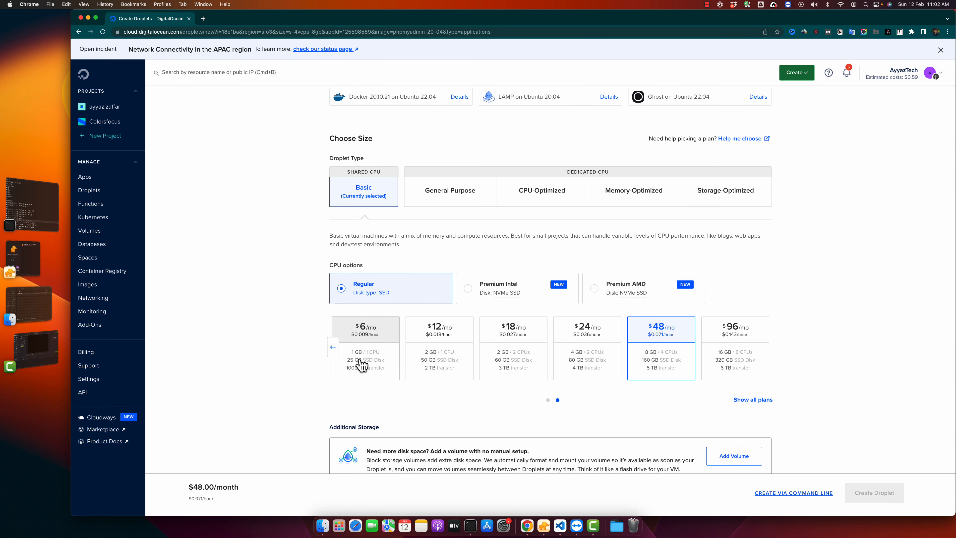
pyautogui.click(361, 342)
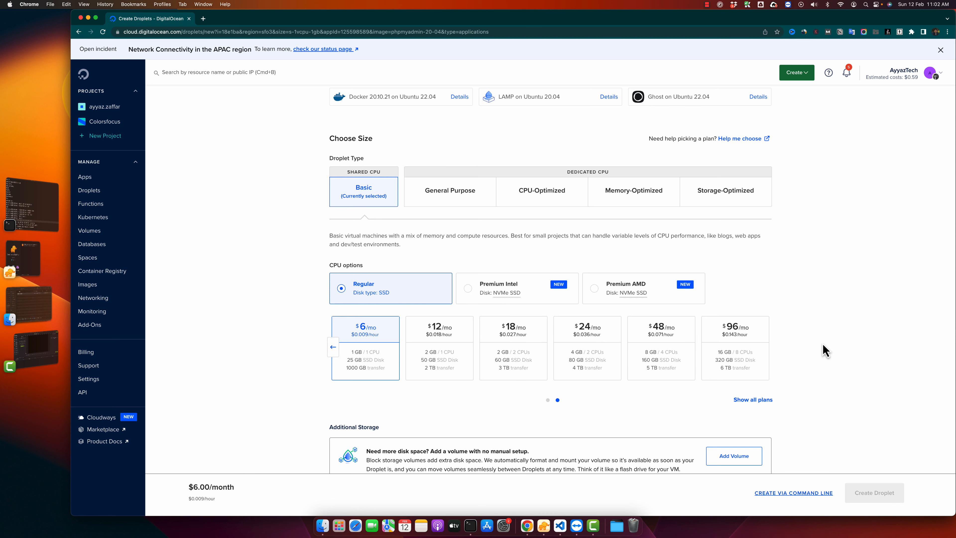
# - Set the authentication method to Password and enter a root password that meets all listed requirements
pyautogui.scroll(-6, 824, 350)
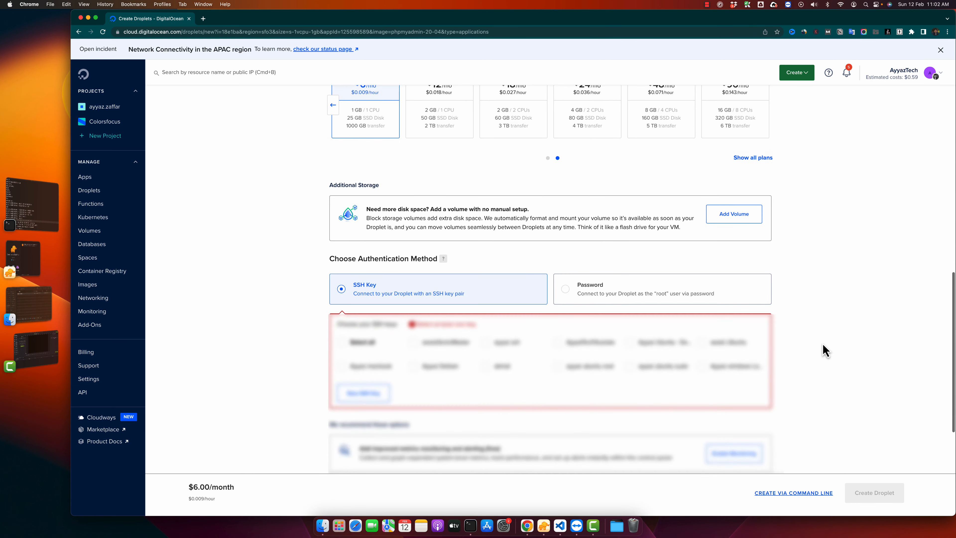
pyautogui.scroll(-2, 825, 350)
pyautogui.scroll(-4, 890, 317)
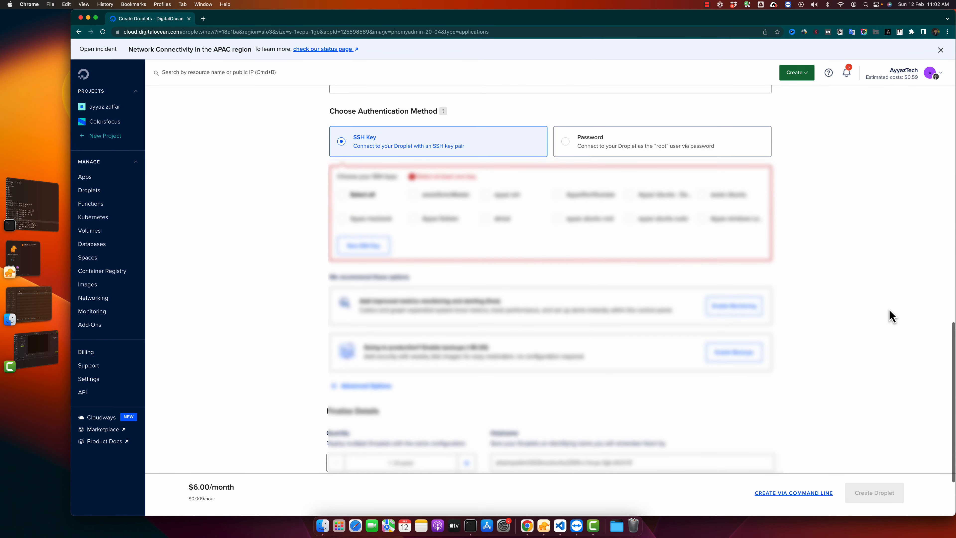
pyautogui.scroll(2, 880, 301)
pyautogui.click(614, 159)
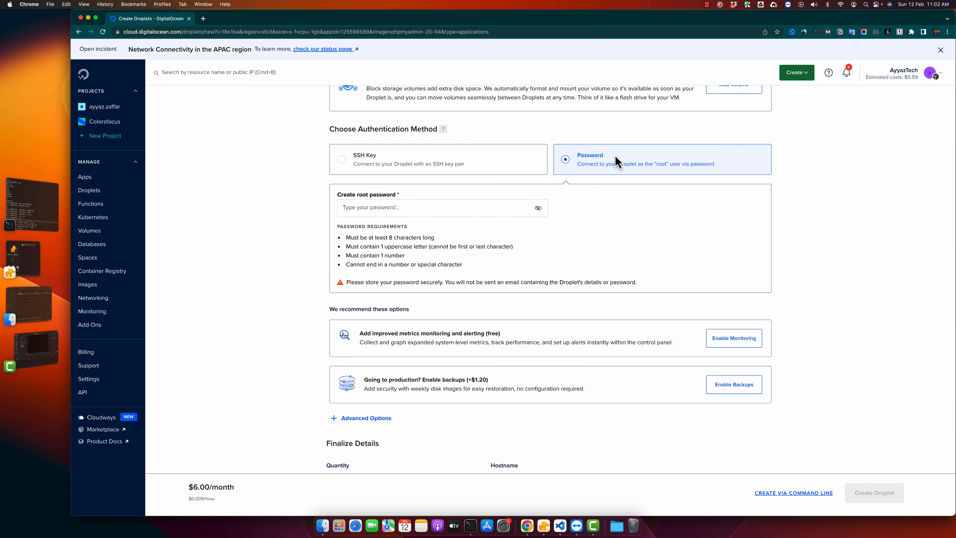
pyautogui.click(456, 212)
pyautogui.press('super+v')
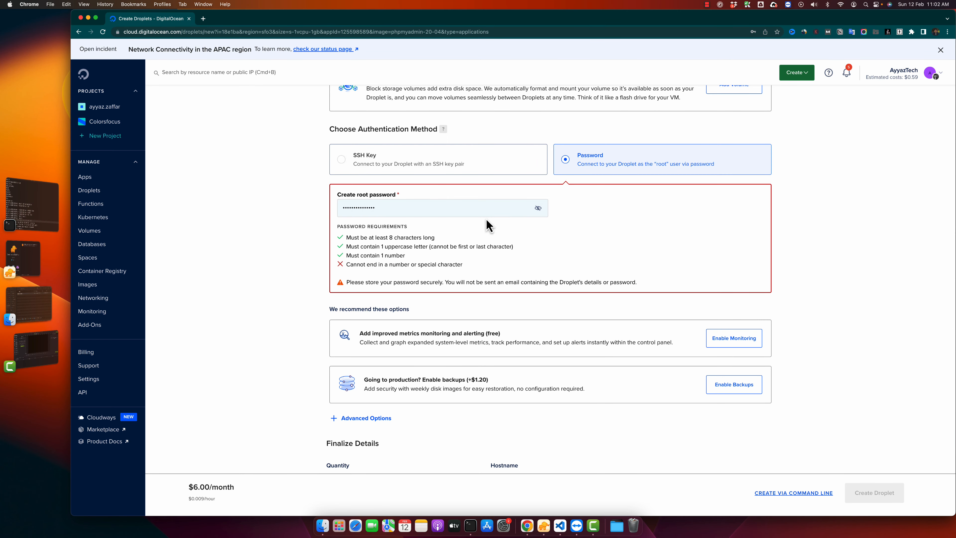
pyautogui.click(537, 208)
pyautogui.press('BackSpace')
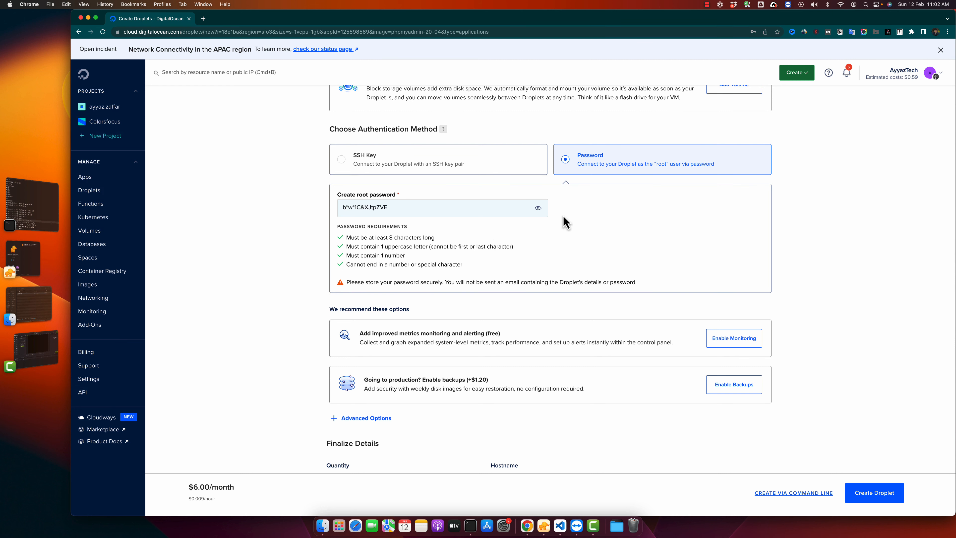
# - Set the Droplet's hostname to phpmyadmin and assign it to the account's default project instead of Colorsfocus
pyautogui.scroll(-5, 600, 250)
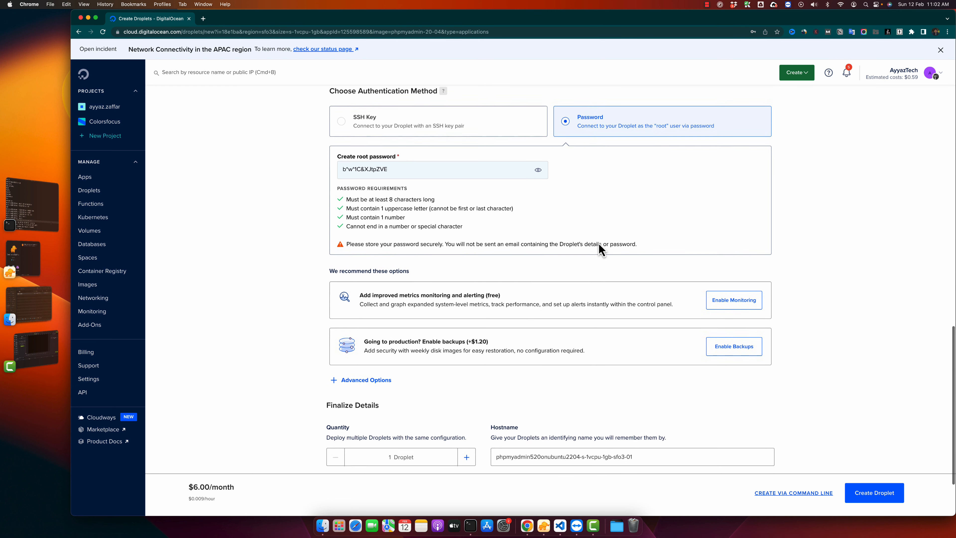
pyautogui.tripleClick(568, 366)
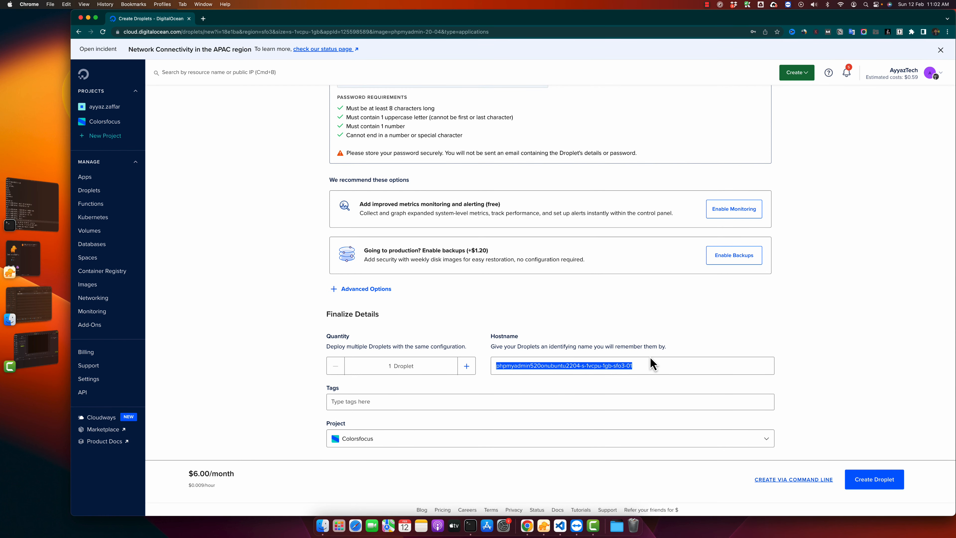
pyautogui.write('phpmyadmin')
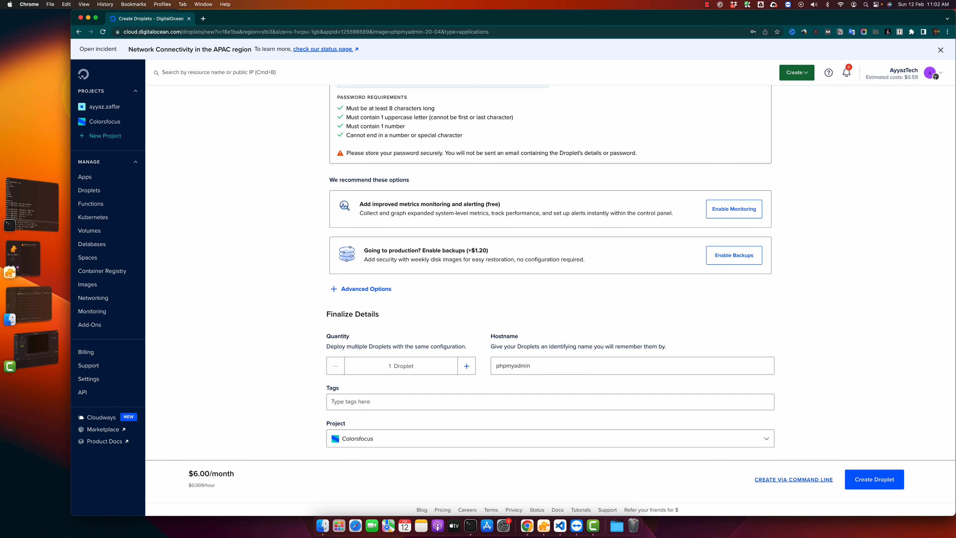
pyautogui.click(714, 436)
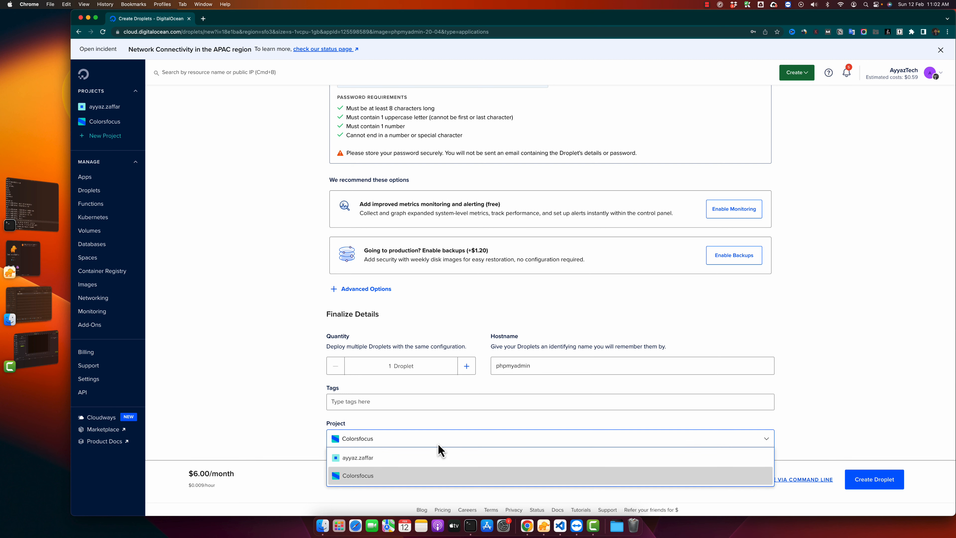
pyautogui.click(429, 456)
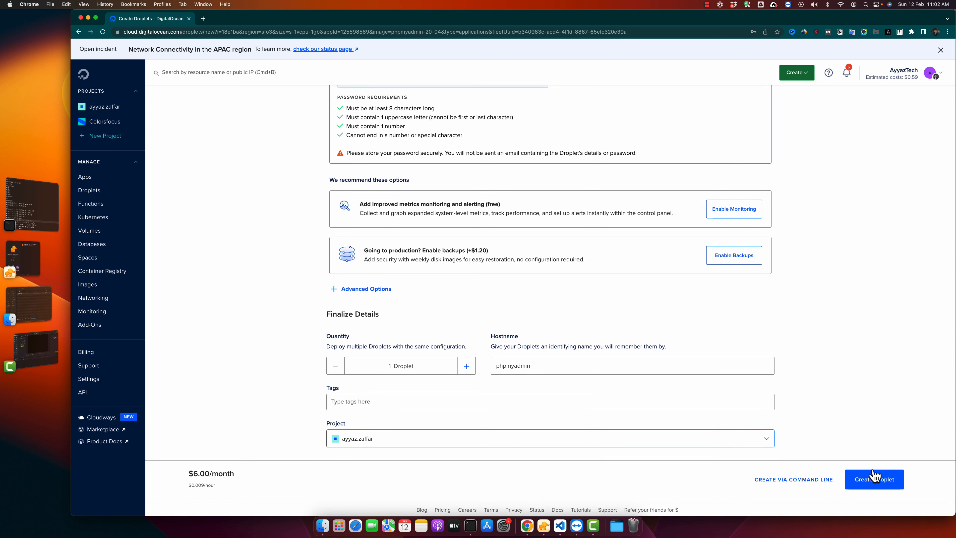
# - Create the Droplet, dismiss the saved-password notice, and open the phpmyadmin Droplet's getting-started instructions
pyautogui.click(871, 486)
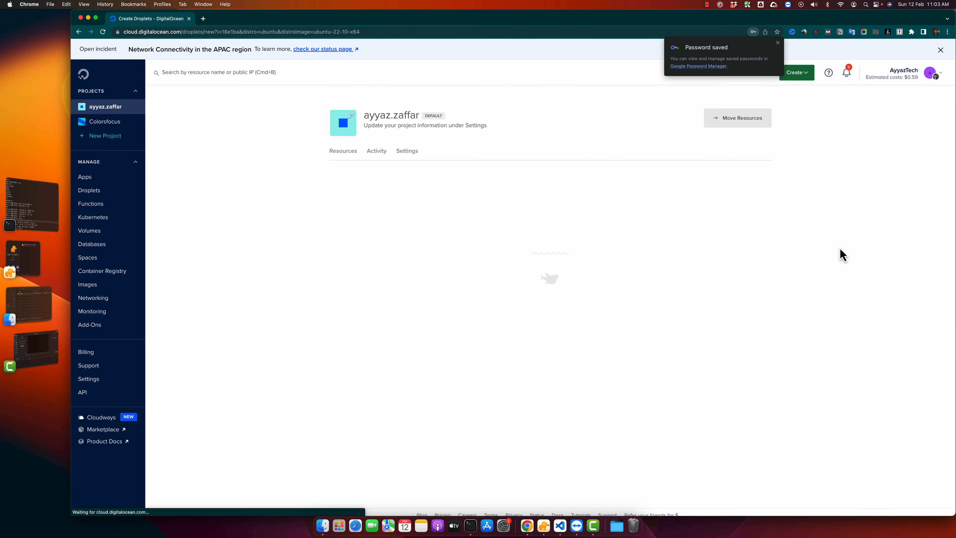
pyautogui.click(777, 42)
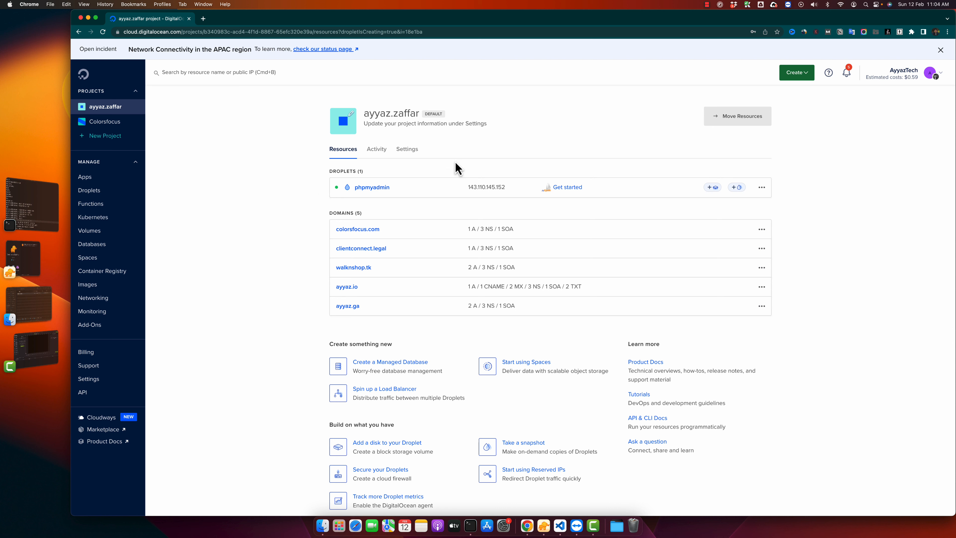
pyautogui.click(570, 190)
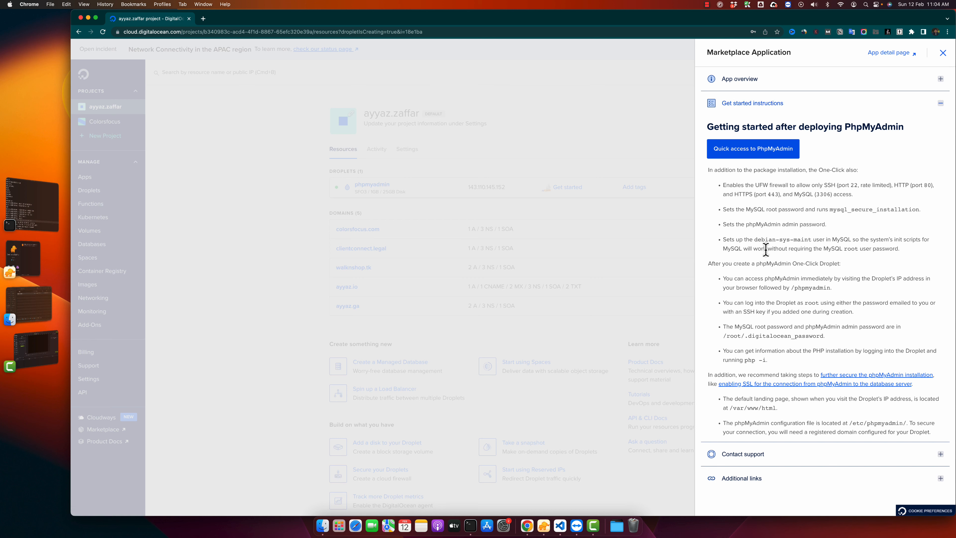
# - Read the getting-started notes on what the One-Click sets up: firewall, MySQL root password, phpMyAdmin admin password and debian-sys-maint user
pyautogui.moveTo(715, 187); pyautogui.dragTo(884, 251)
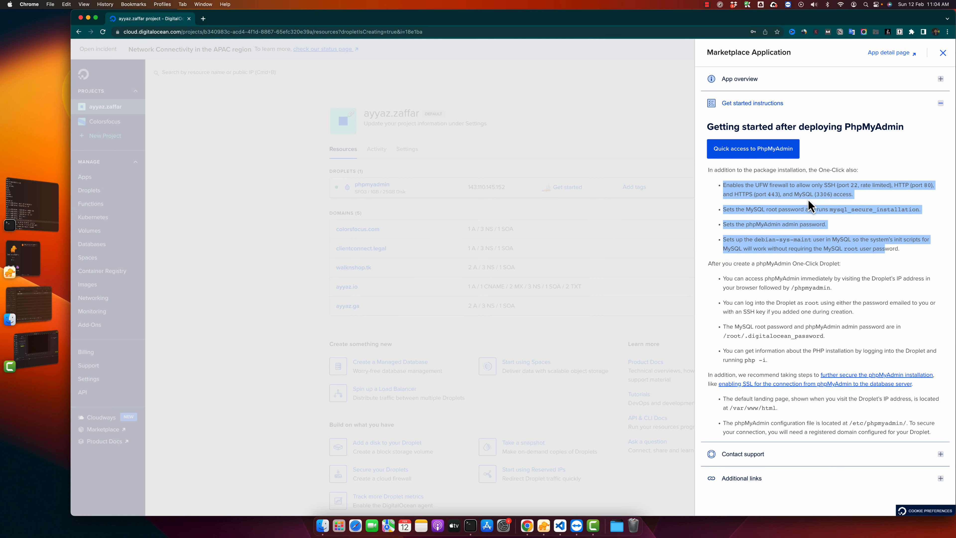
pyautogui.click(758, 221)
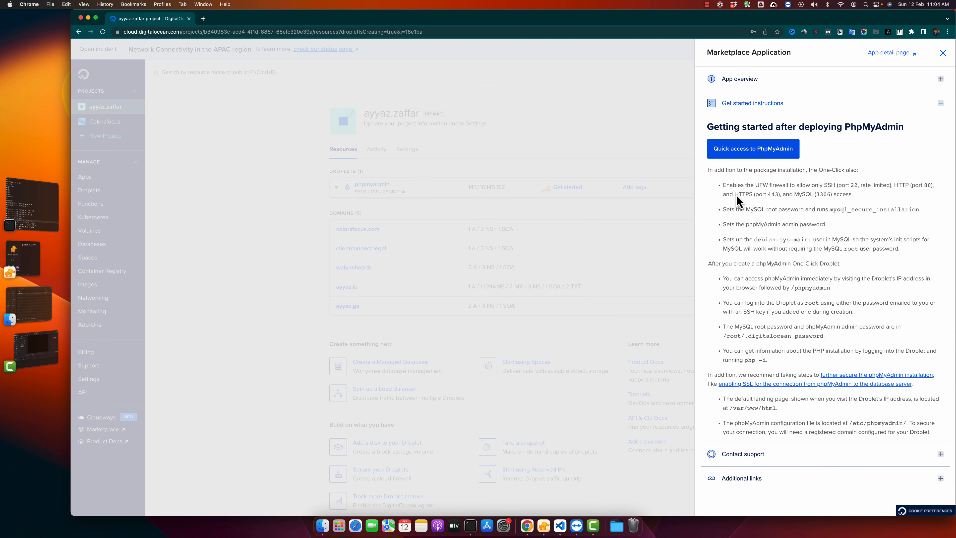
pyautogui.moveTo(720, 184); pyautogui.dragTo(853, 248)
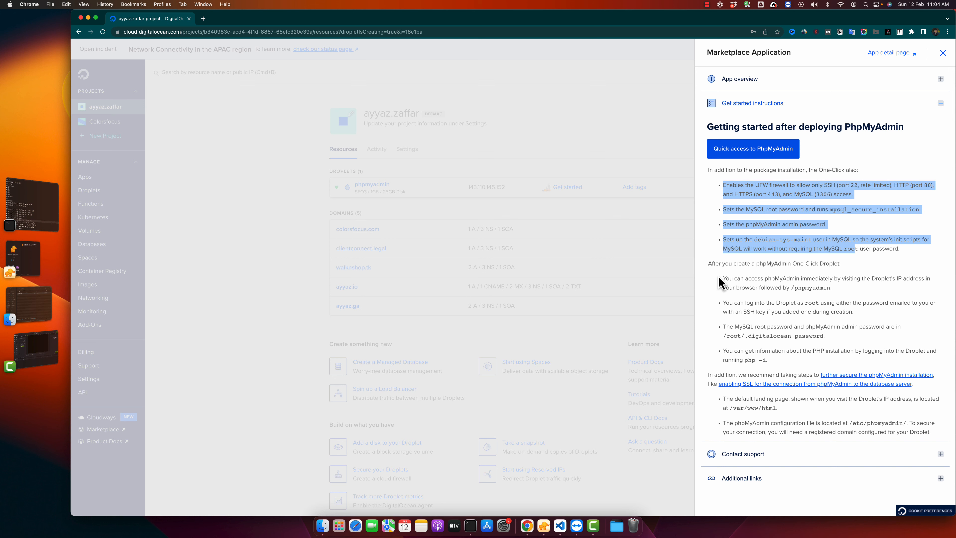
pyautogui.click(728, 286)
# - Read the post-creation instructions on the phpMyAdmin URL, root login to the Droplet and the file that stores the passwords
pyautogui.moveTo(723, 280); pyautogui.dragTo(791, 363)
pyautogui.click(787, 365)
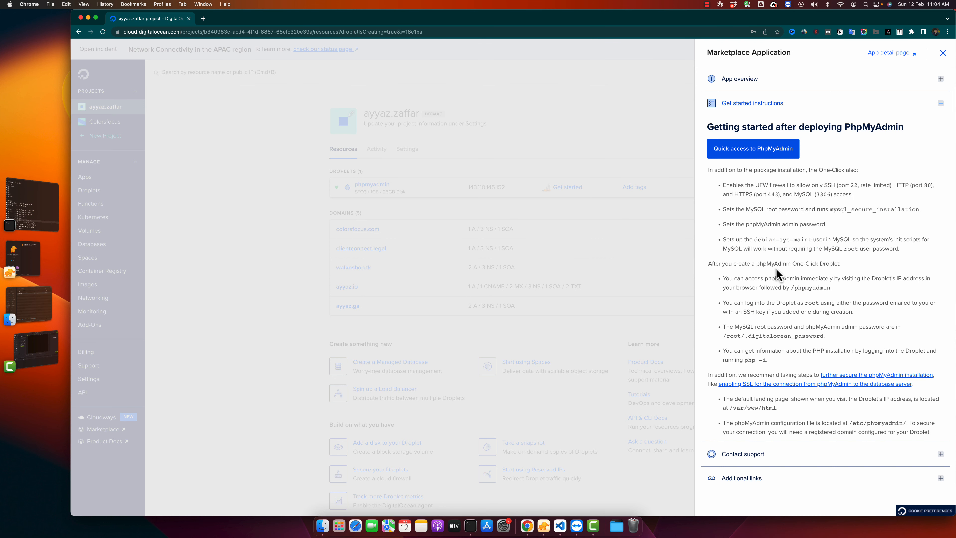
pyautogui.moveTo(725, 279); pyautogui.dragTo(806, 300)
pyautogui.click(805, 303)
pyautogui.doubleClick(782, 279)
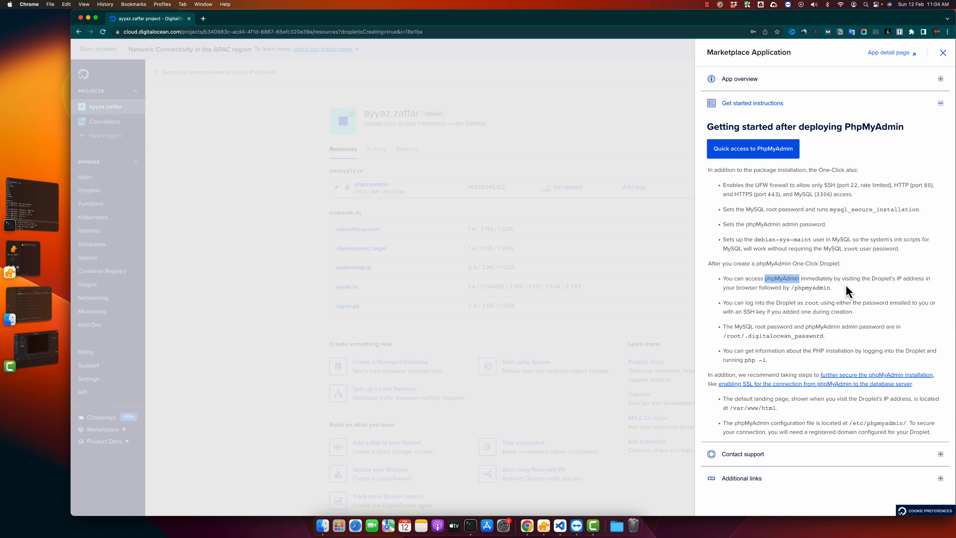
pyautogui.click(839, 297)
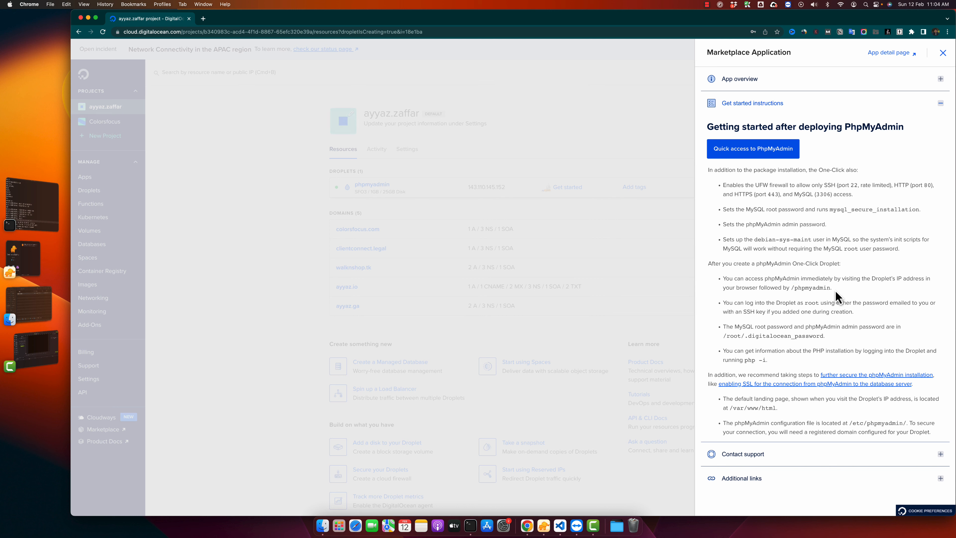
pyautogui.doubleClick(817, 288)
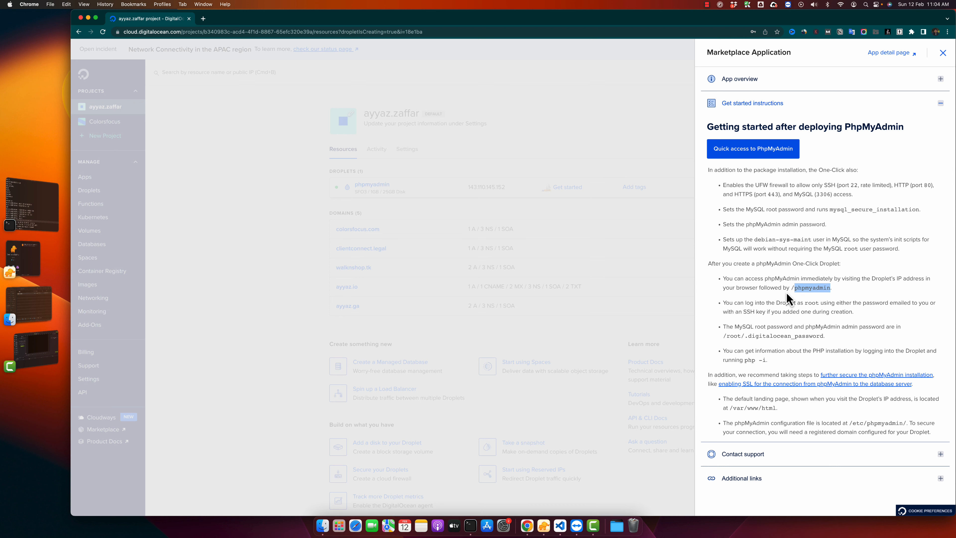
pyautogui.moveTo(722, 302); pyautogui.dragTo(821, 310)
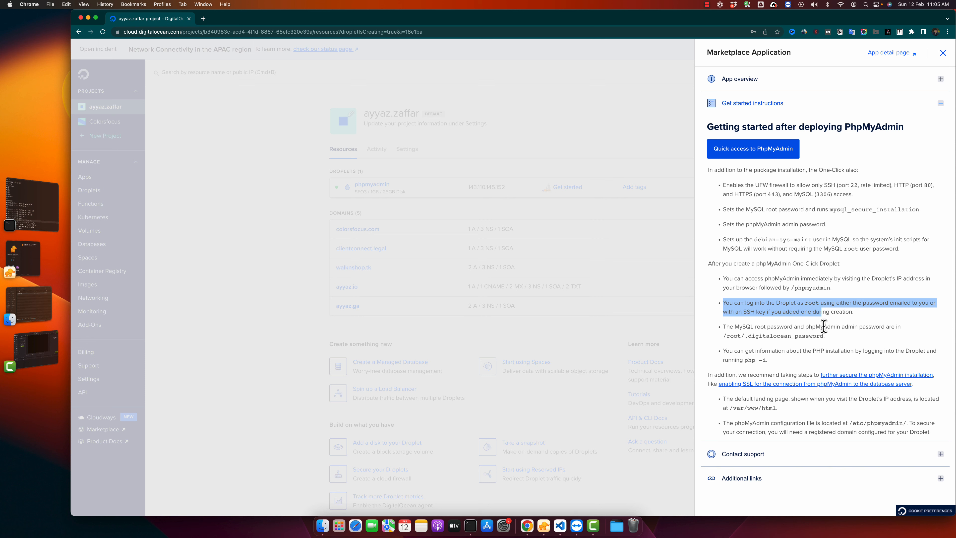
pyautogui.click(750, 333)
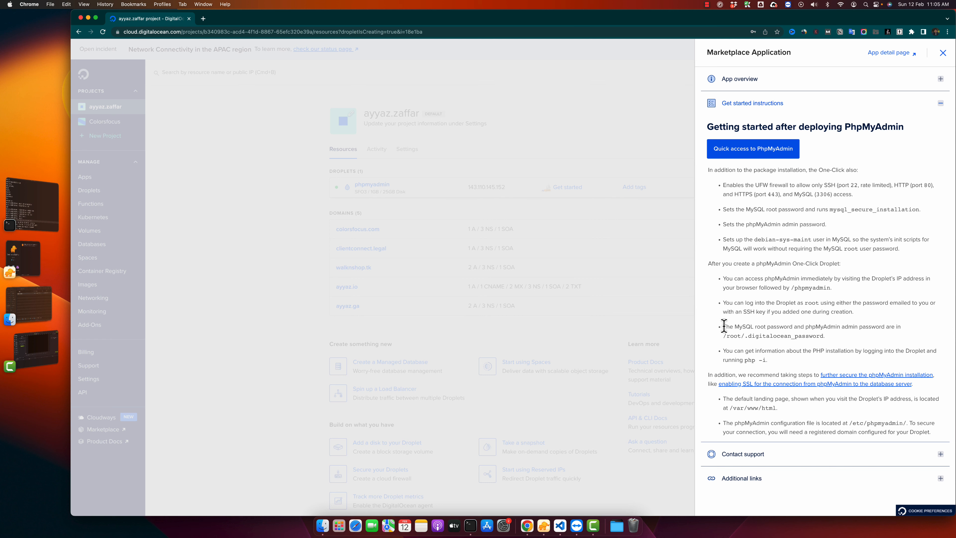
pyautogui.doubleClick(744, 326)
pyautogui.moveTo(744, 336); pyautogui.dragTo(819, 336)
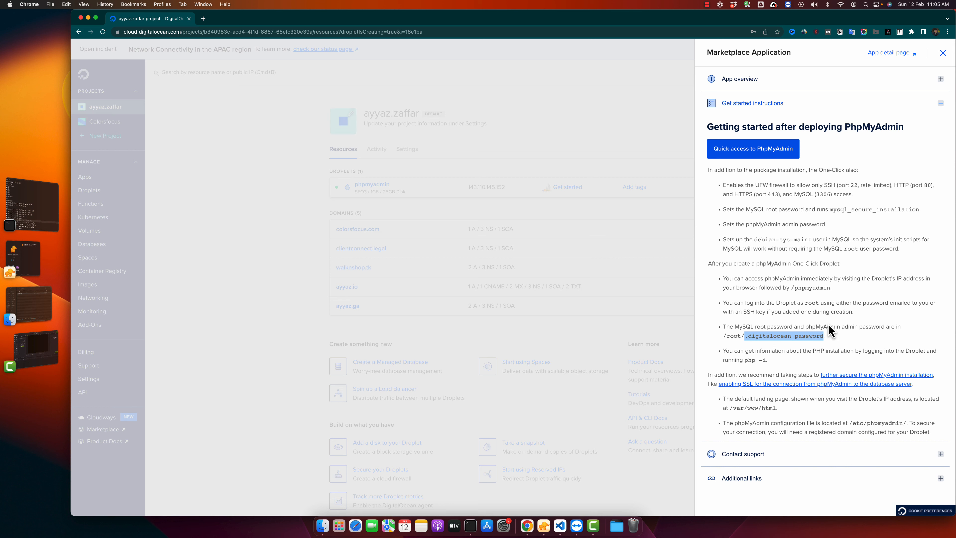
# - Close the instructions, copy the phpmyadmin Droplet's IP address, and open it followed by /phpmyadmin in a new browser tab
pyautogui.click(658, 150)
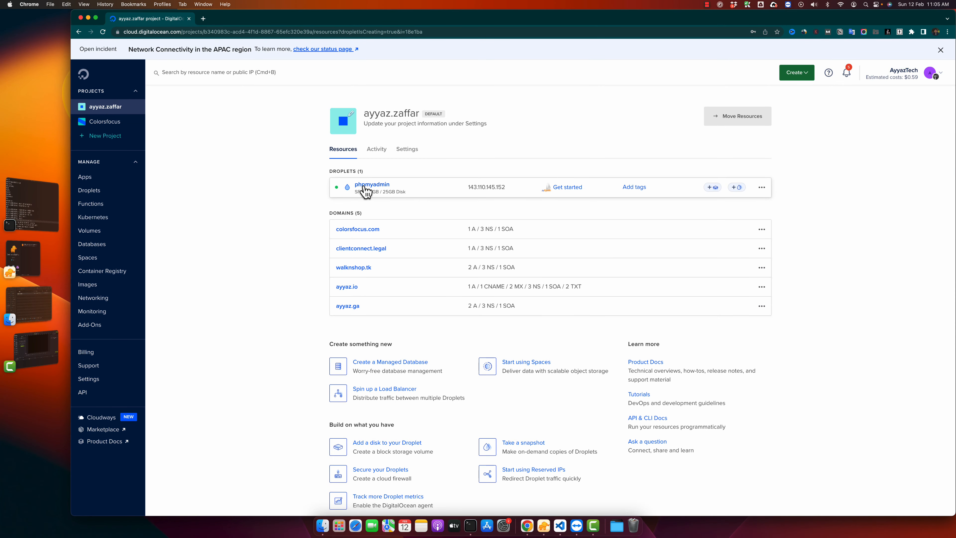
pyautogui.click(511, 188)
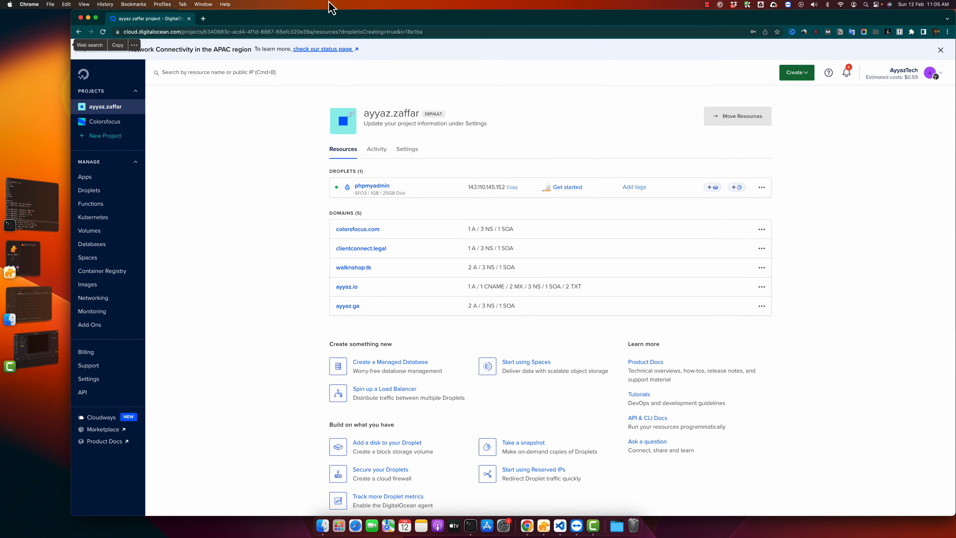
pyautogui.click(207, 21)
pyautogui.press('super+v')
pyautogui.write('/phpmyadmin')
pyautogui.press('Return')
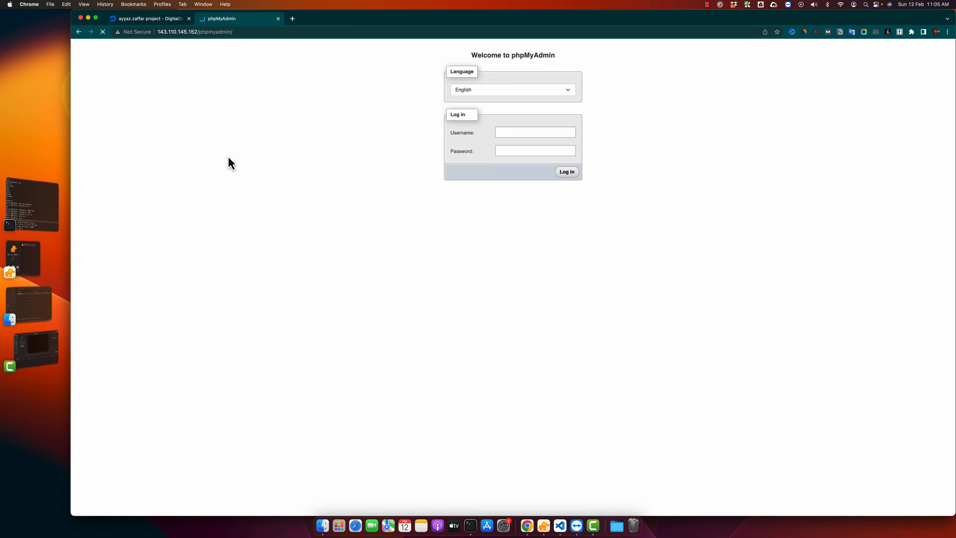
pyautogui.click(513, 162)
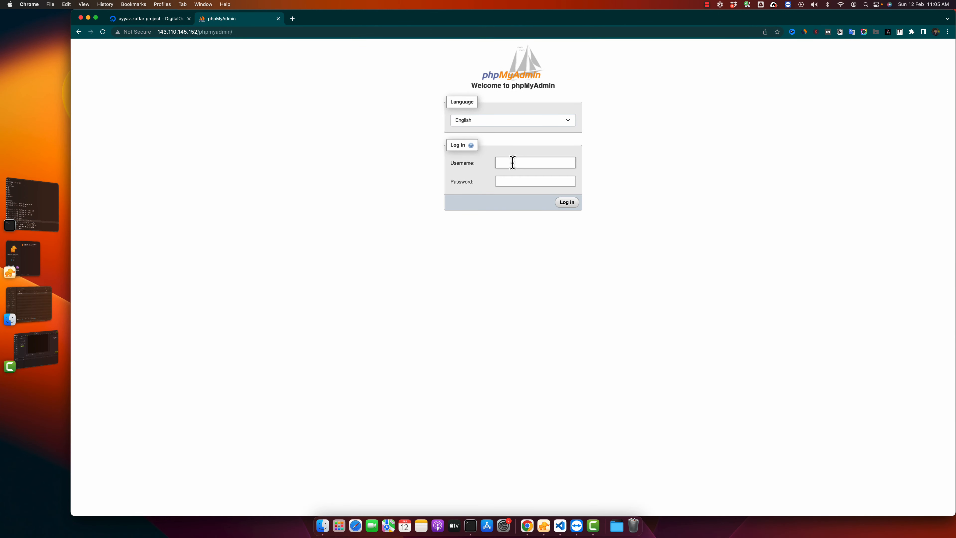
pyautogui.doubleClick(208, 32)
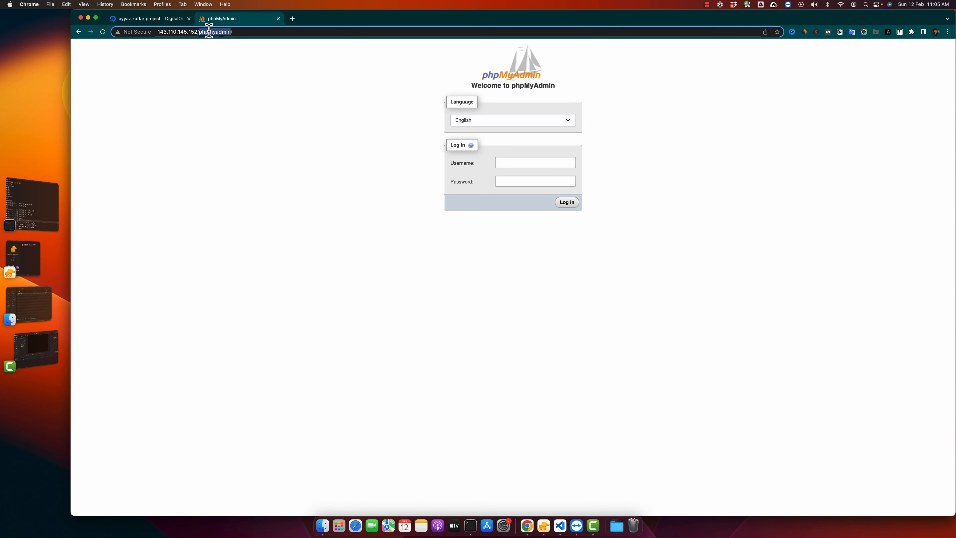
# - Back in DigitalOcean, open the phpmyadmin Droplet's access settings and launch the Droplet Console as root
pyautogui.click(147, 20)
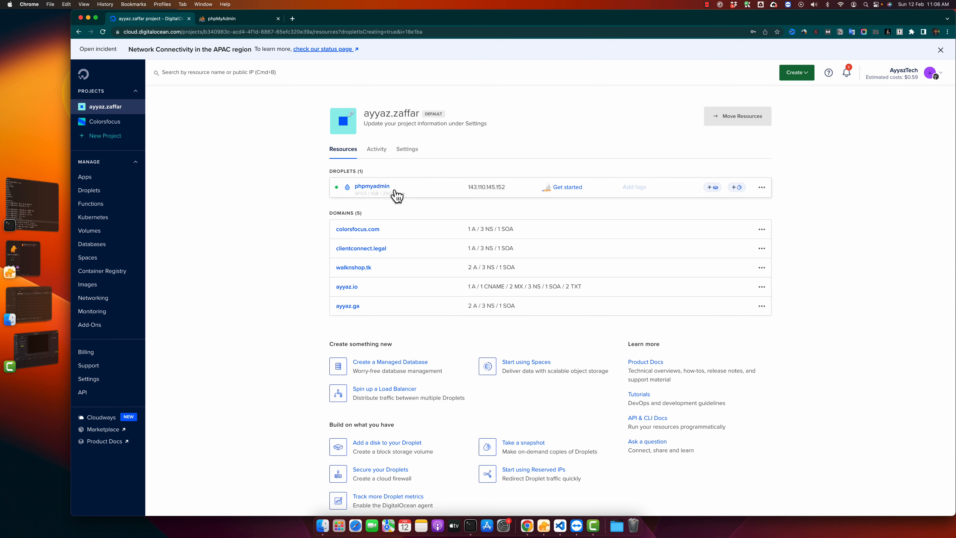
pyautogui.click(376, 186)
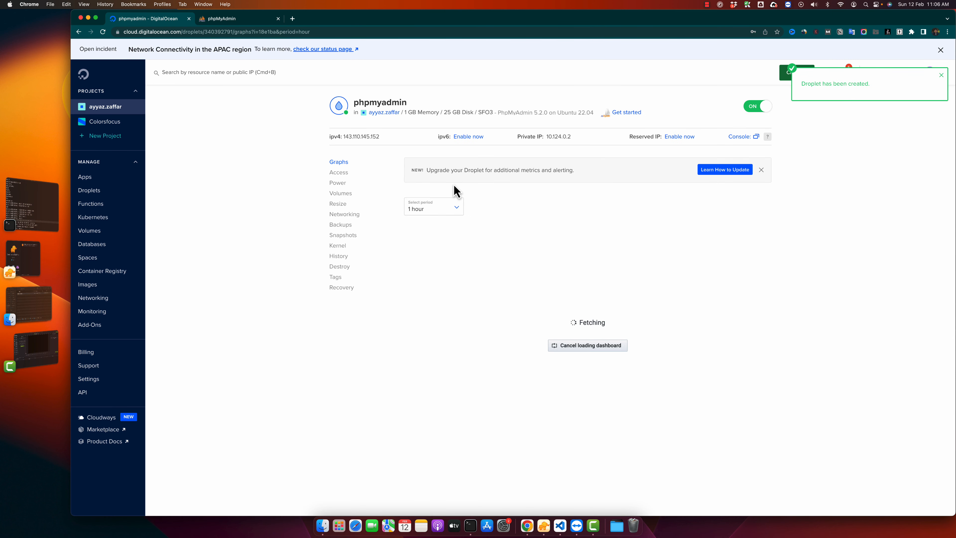
pyautogui.click(945, 79)
pyautogui.click(341, 173)
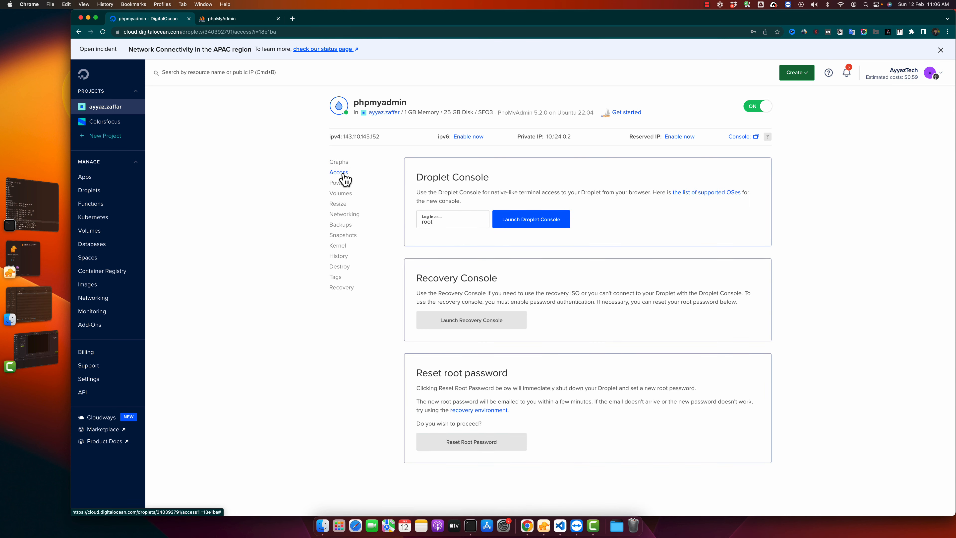
pyautogui.click(531, 227)
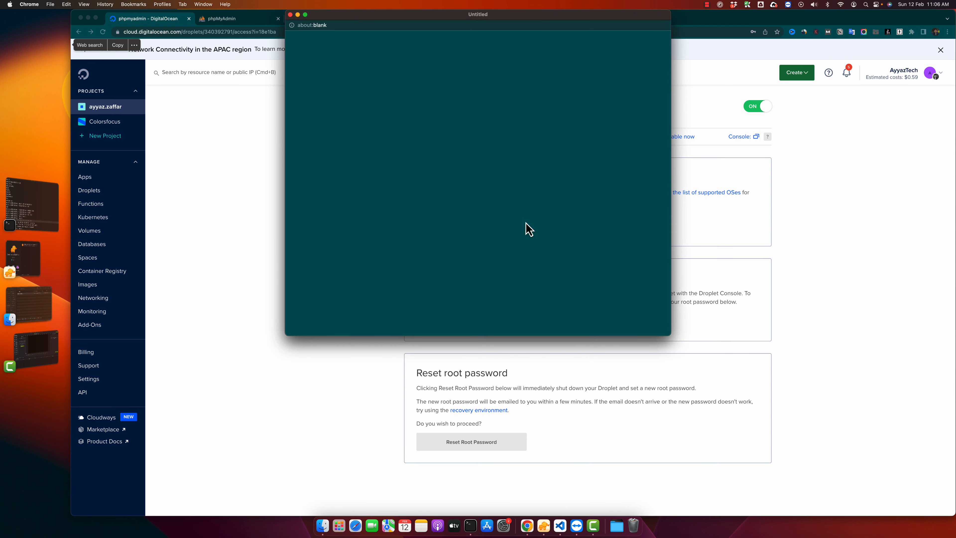
pyautogui.click(398, 24)
pyautogui.moveTo(398, 17); pyautogui.dragTo(575, 128)
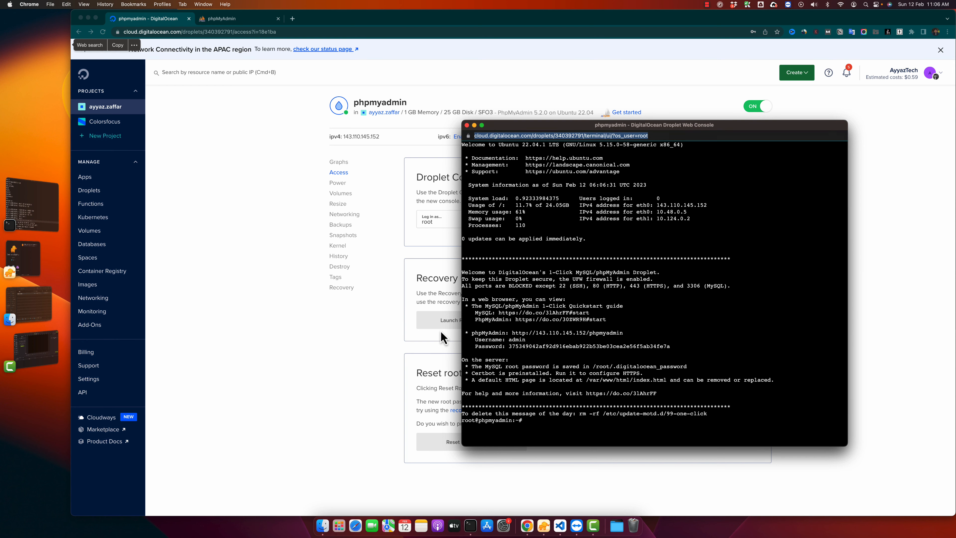
# - Copy the password file path from the getting-started instructions and run cat /root/.digitalocean_password in the Droplet console
pyautogui.click(299, 278)
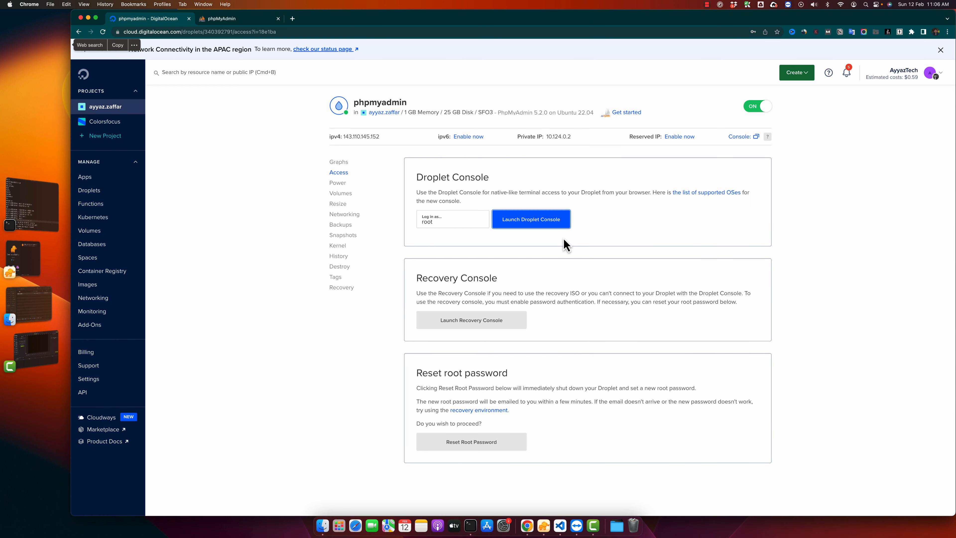
pyautogui.click(620, 112)
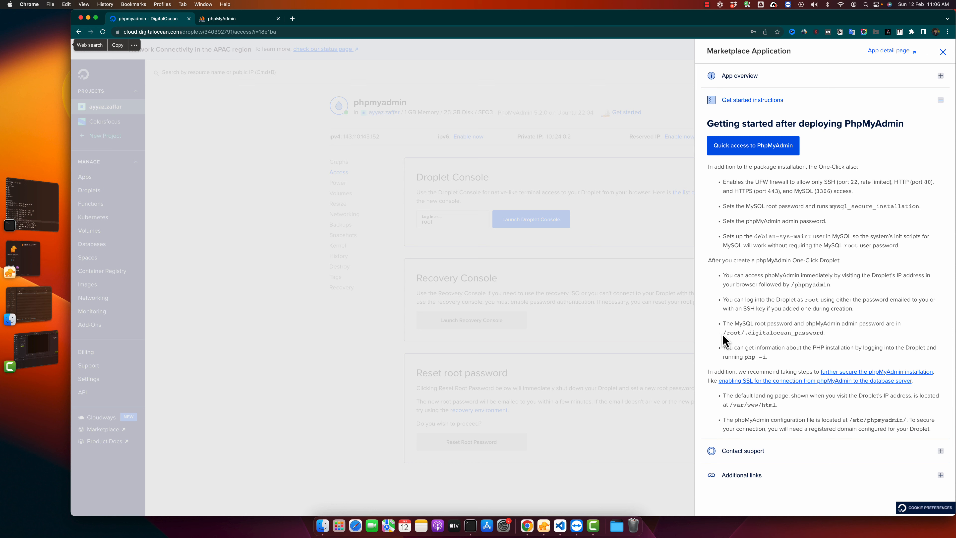
pyautogui.moveTo(723, 334); pyautogui.dragTo(823, 334)
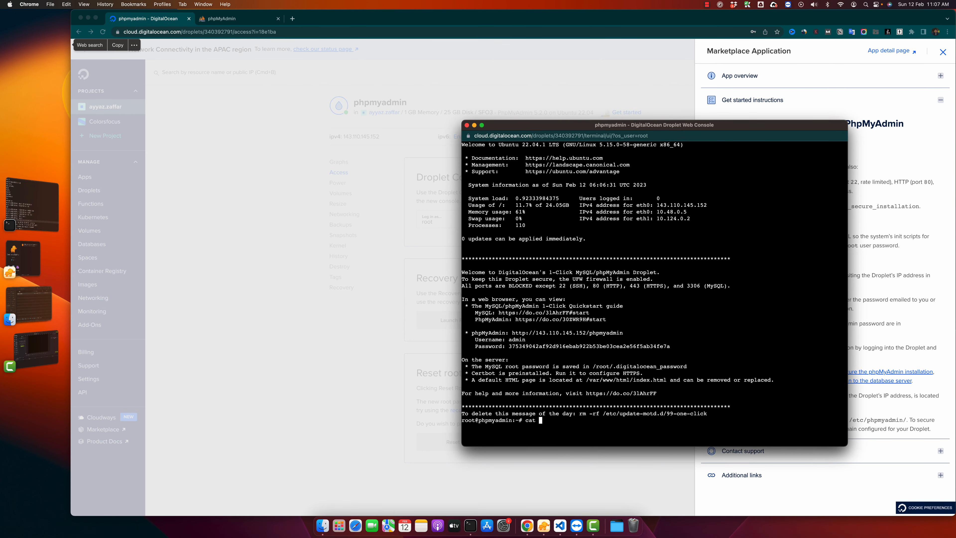
pyautogui.press('super+v')
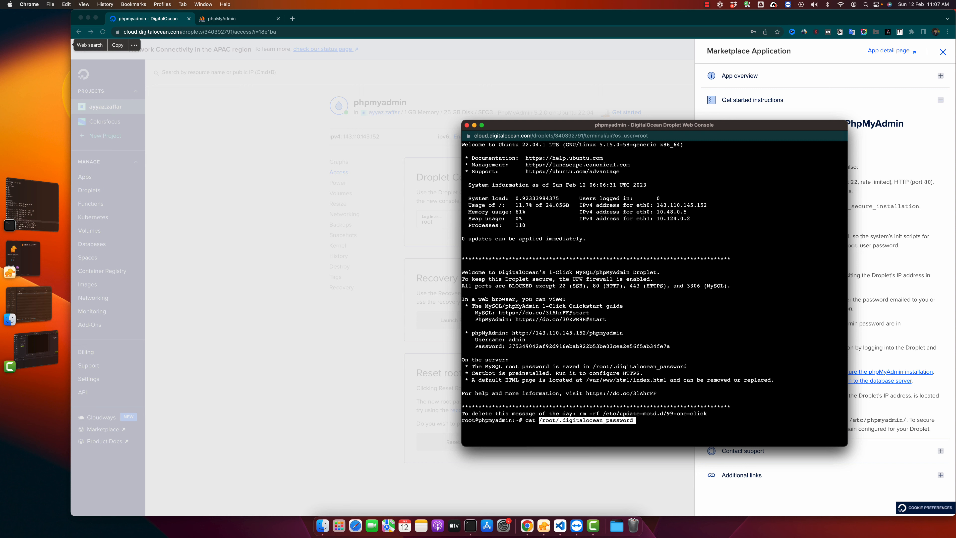
pyautogui.press('Return')
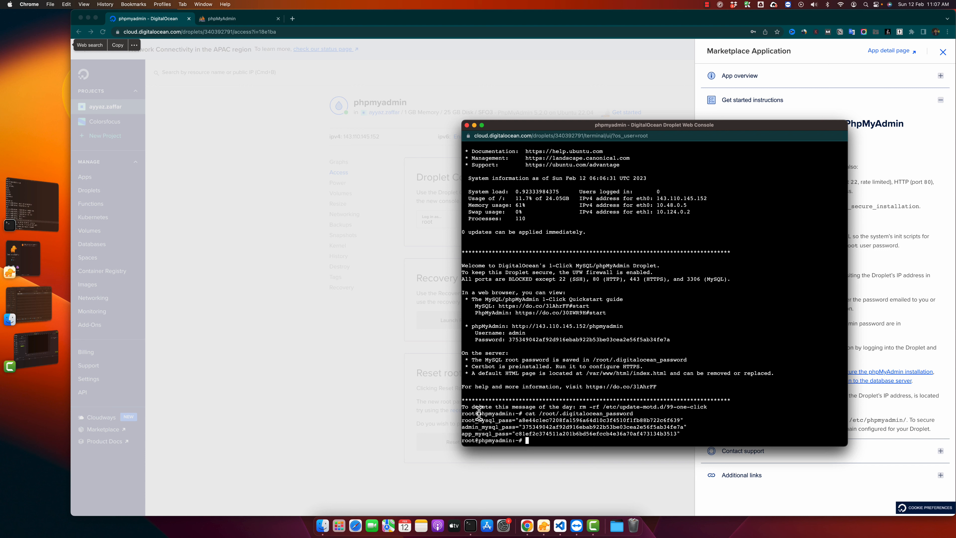
# - Find the admin_mysql_pass entry in the console output and copy its password value
pyautogui.moveTo(463, 418); pyautogui.dragTo(499, 440)
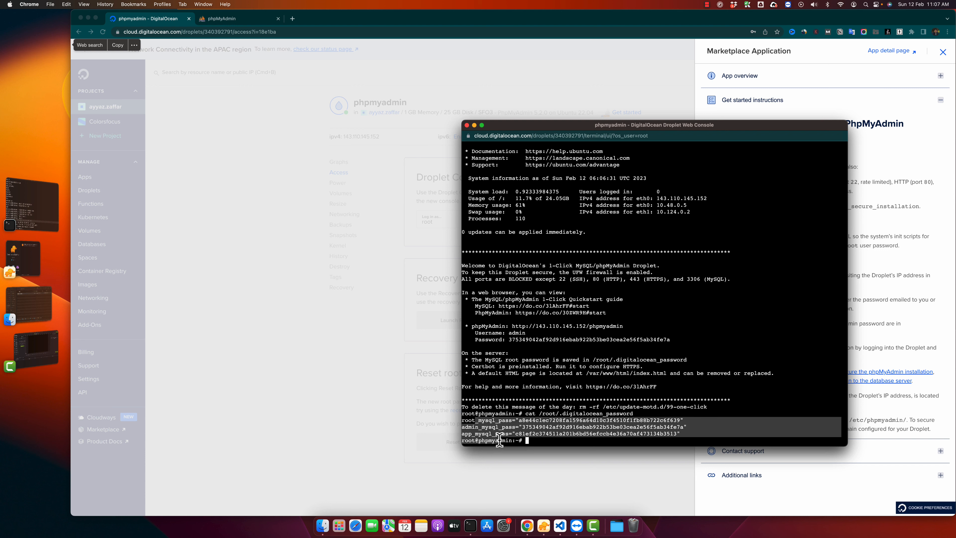
pyautogui.doubleClick(486, 425)
pyautogui.doubleClick(492, 420)
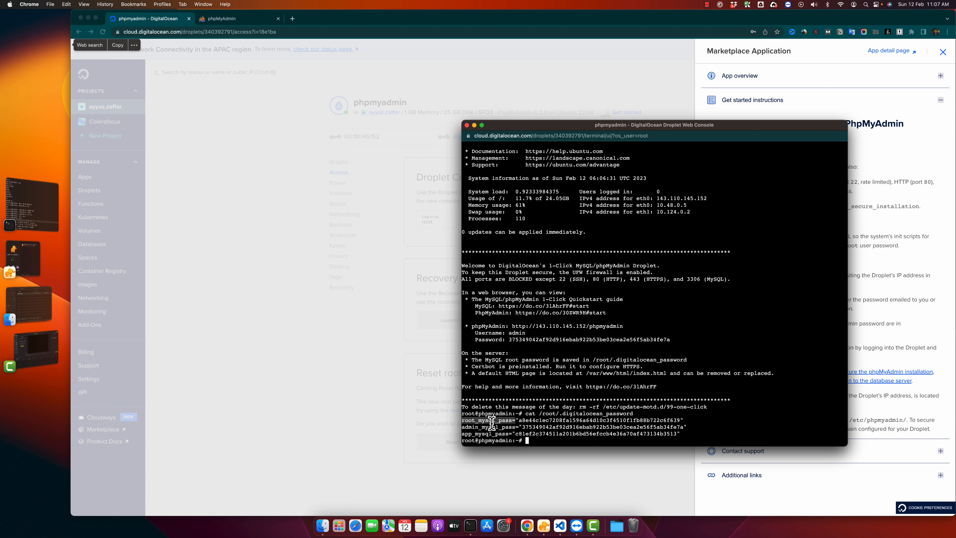
pyautogui.doubleClick(483, 427)
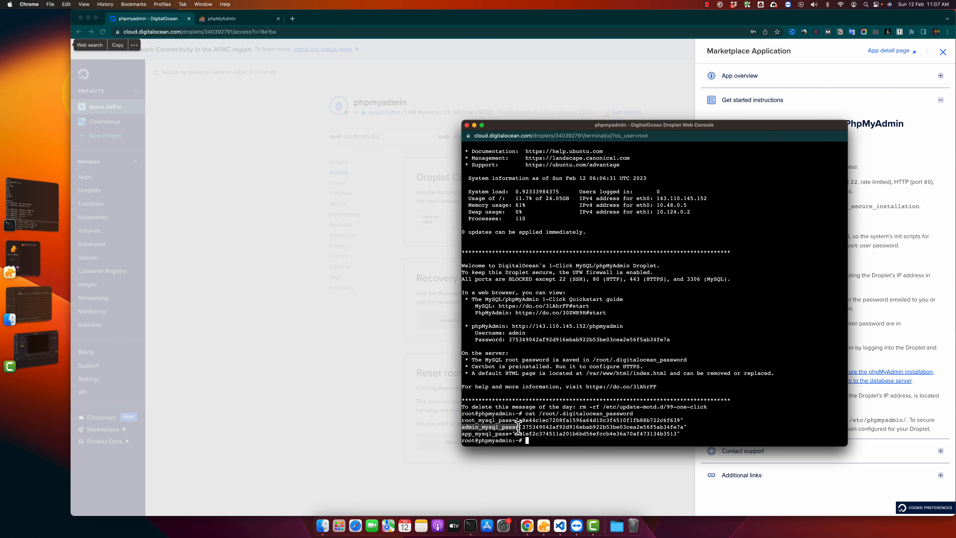
pyautogui.click(459, 427)
pyautogui.press('super+grave')
pyautogui.doubleClick(570, 427)
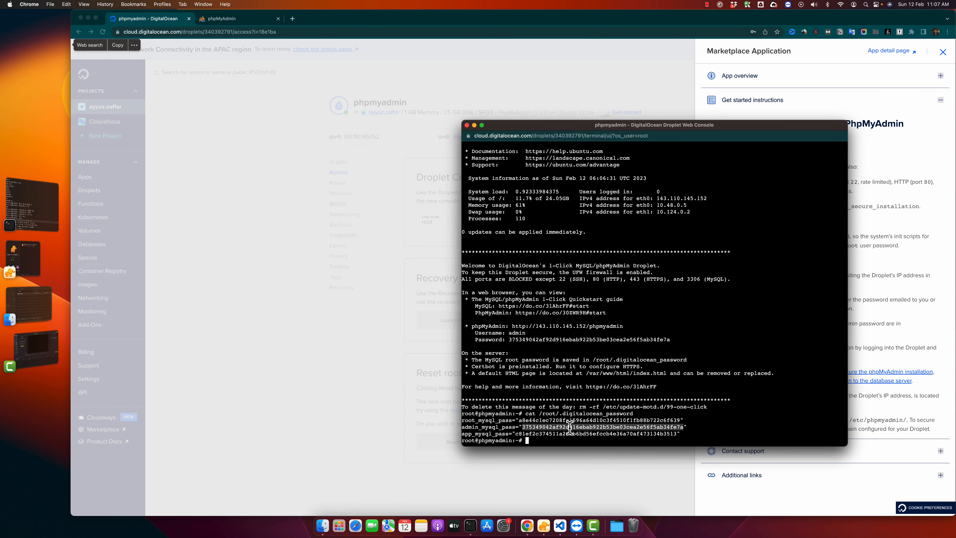
# - Log in to phpMyAdmin with username admin and the copied admin password, and dismiss the save-password prompt
pyautogui.click(233, 21)
pyautogui.click(511, 162)
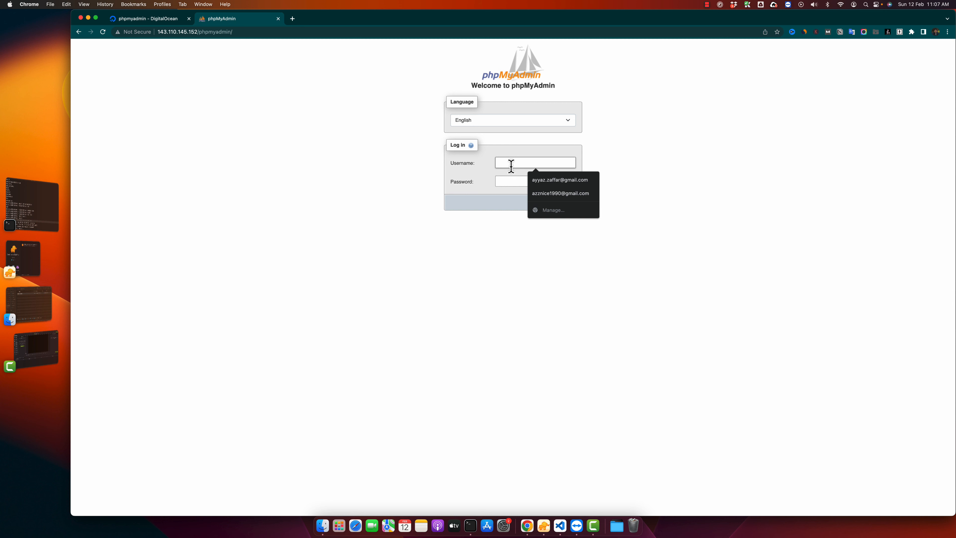
pyautogui.write('admin')
pyautogui.press('Tab')
pyautogui.press('super+v')
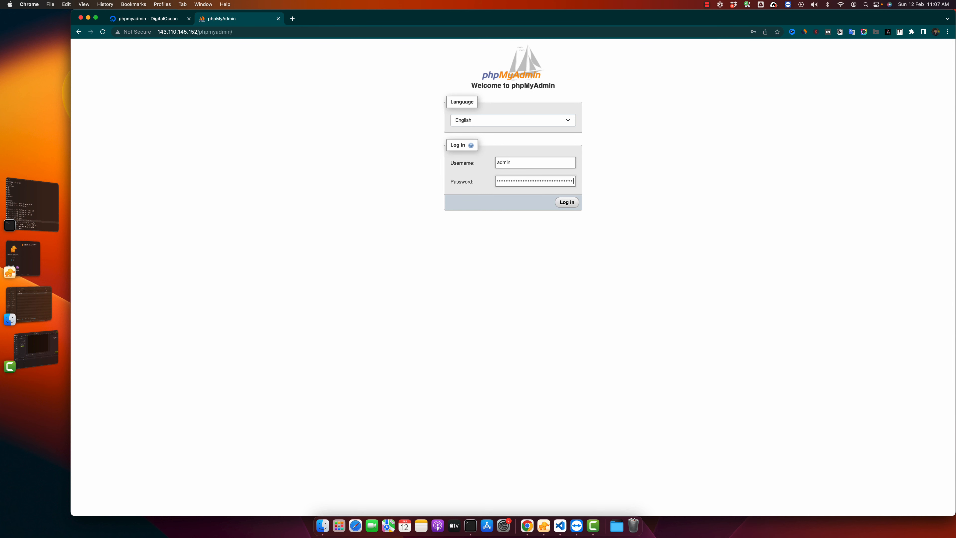
pyautogui.click(567, 203)
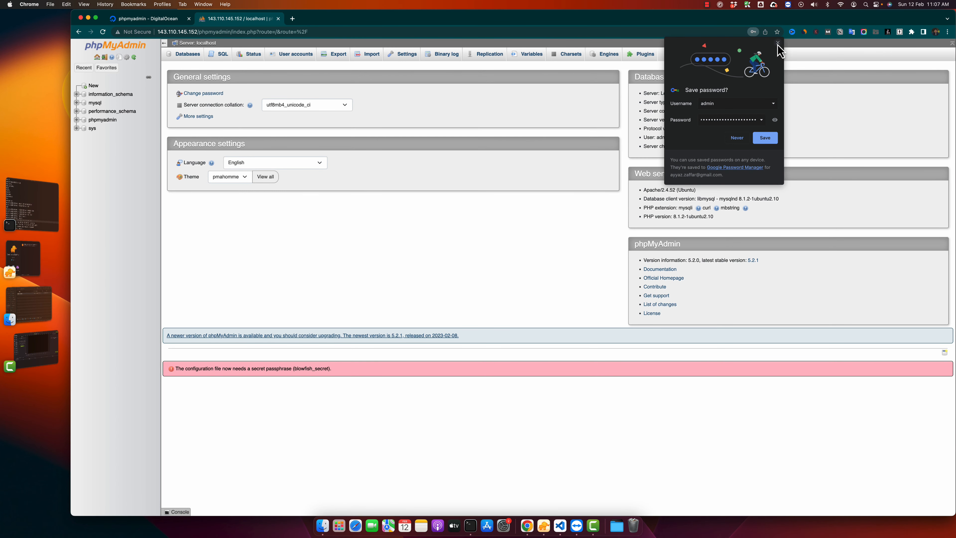
pyautogui.click(777, 43)
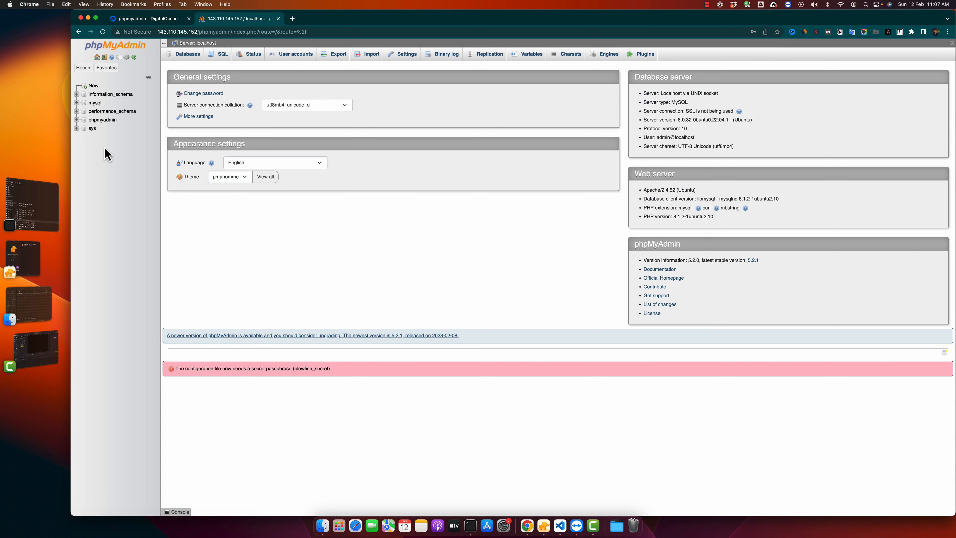